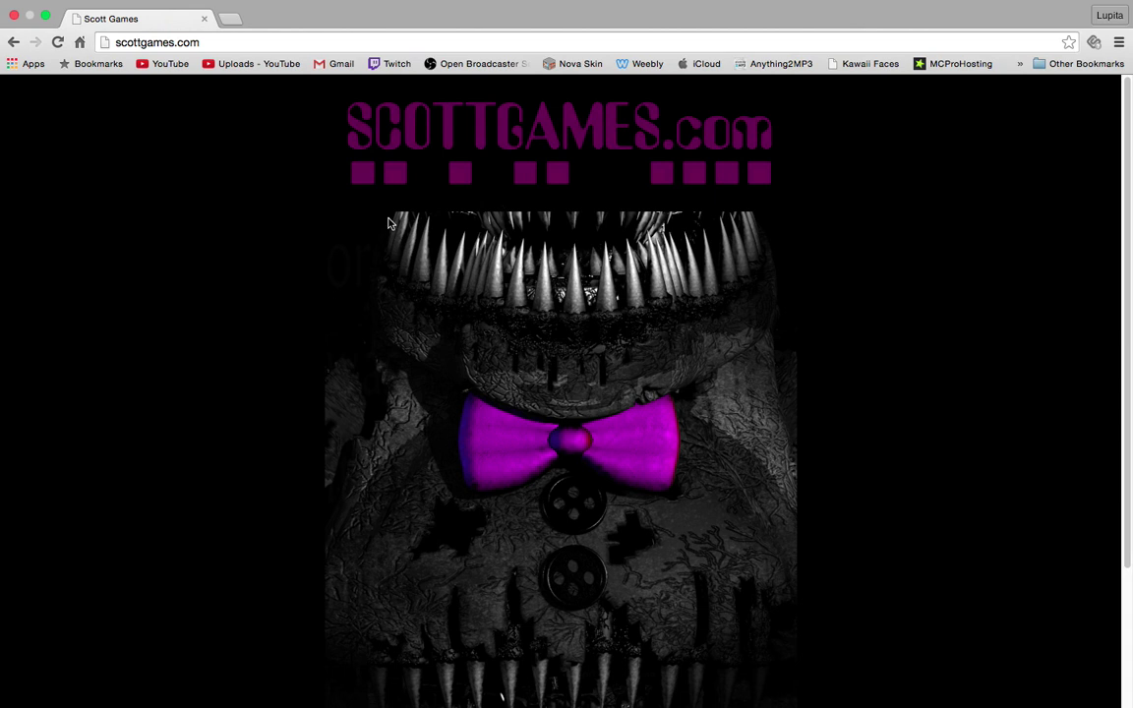
Apply Brightness/Contrast to 4.jpg with Brightness 150 and Contrast 100.
{"action": "scroll", "coordinate": [619, 399], "scroll_direction": "down", "scroll_amount": 3}
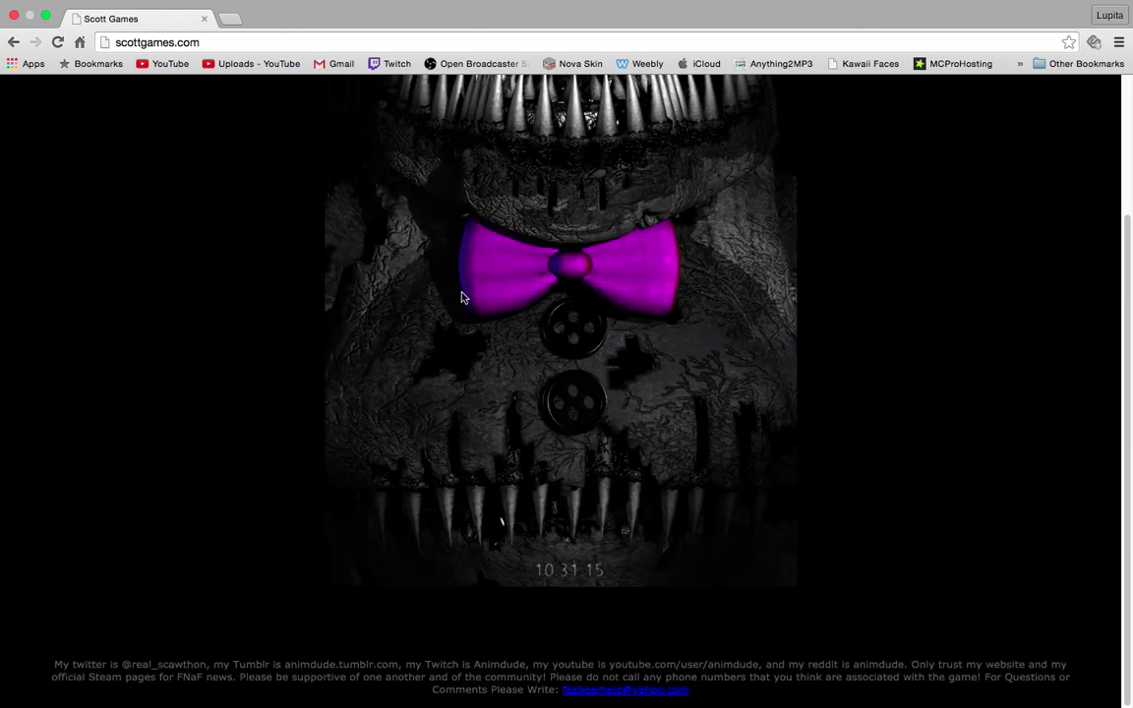
{"action": "scroll", "coordinate": [457, 295], "scroll_direction": "up", "scroll_amount": 3}
{"action": "scroll", "coordinate": [451, 265], "scroll_direction": "down", "scroll_amount": 3}
{"action": "scroll", "coordinate": [840, 372], "scroll_direction": "up", "scroll_amount": 3}
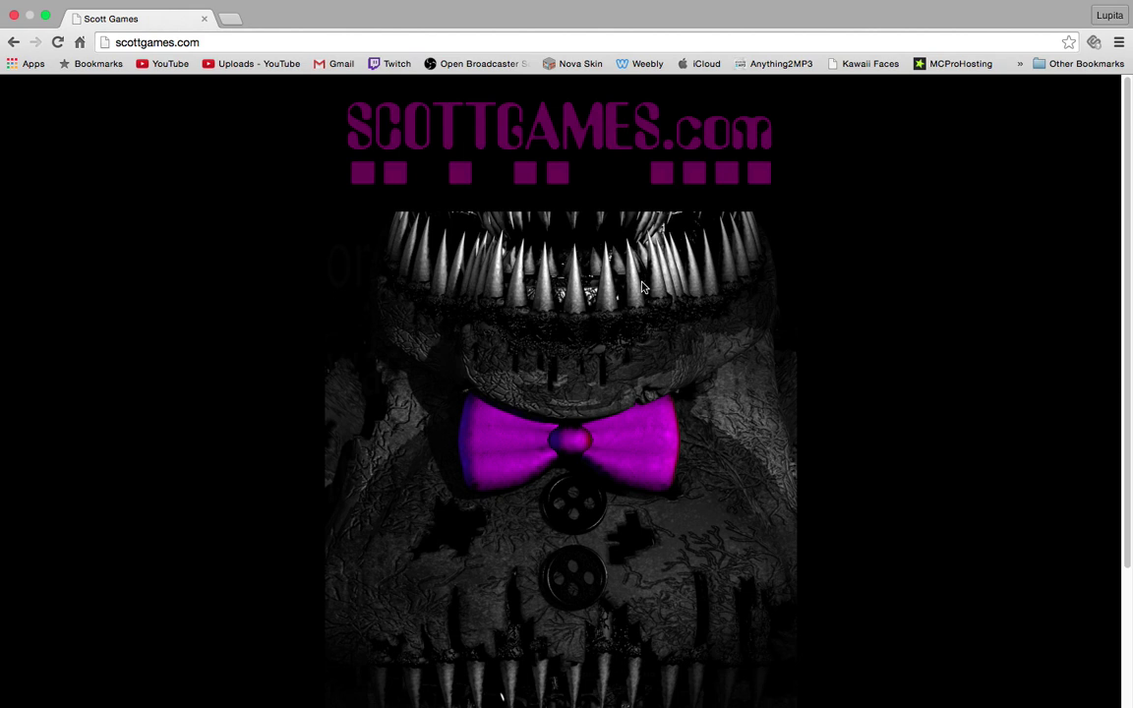
{"action": "scroll", "coordinate": [367, 265], "scroll_direction": "down", "scroll_amount": 3}
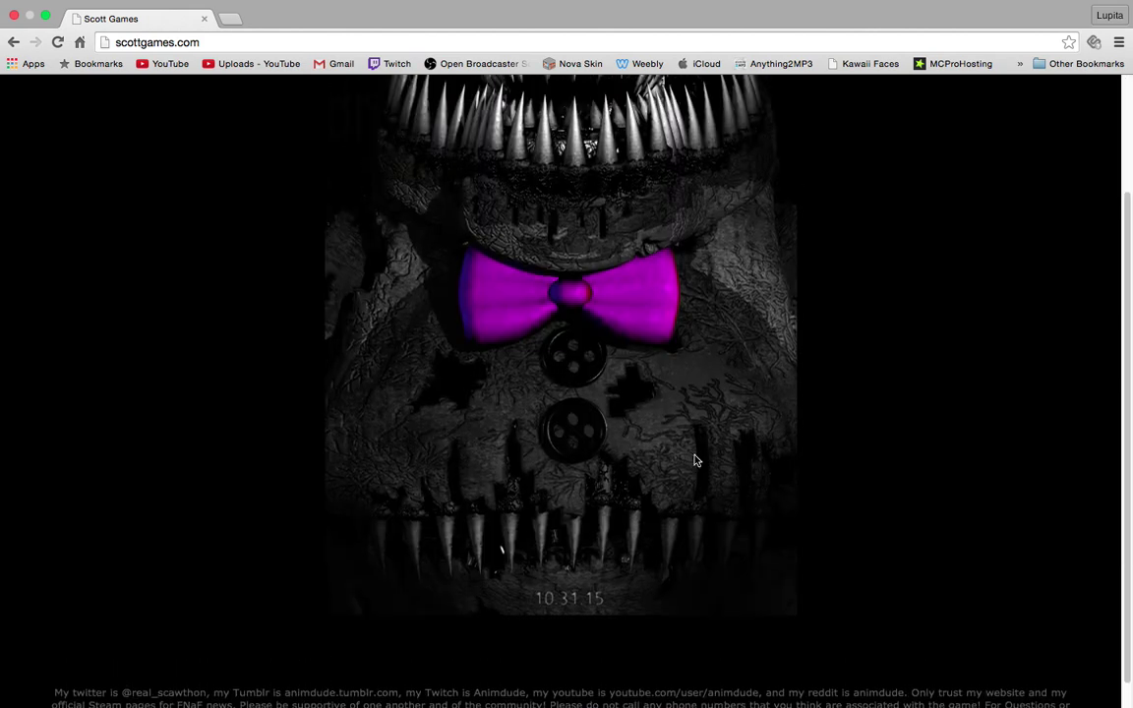
{"action": "scroll", "coordinate": [535, 484], "scroll_direction": "up", "scroll_amount": 2}
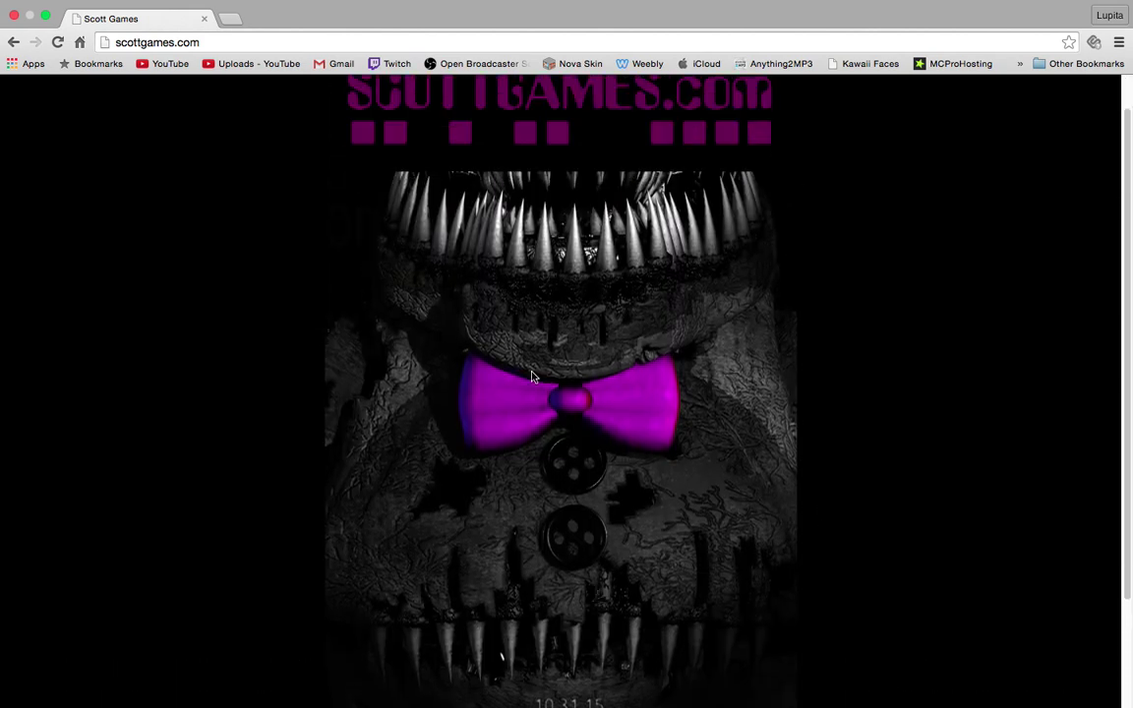
{"action": "scroll", "coordinate": [539, 395], "scroll_direction": "down", "scroll_amount": 1}
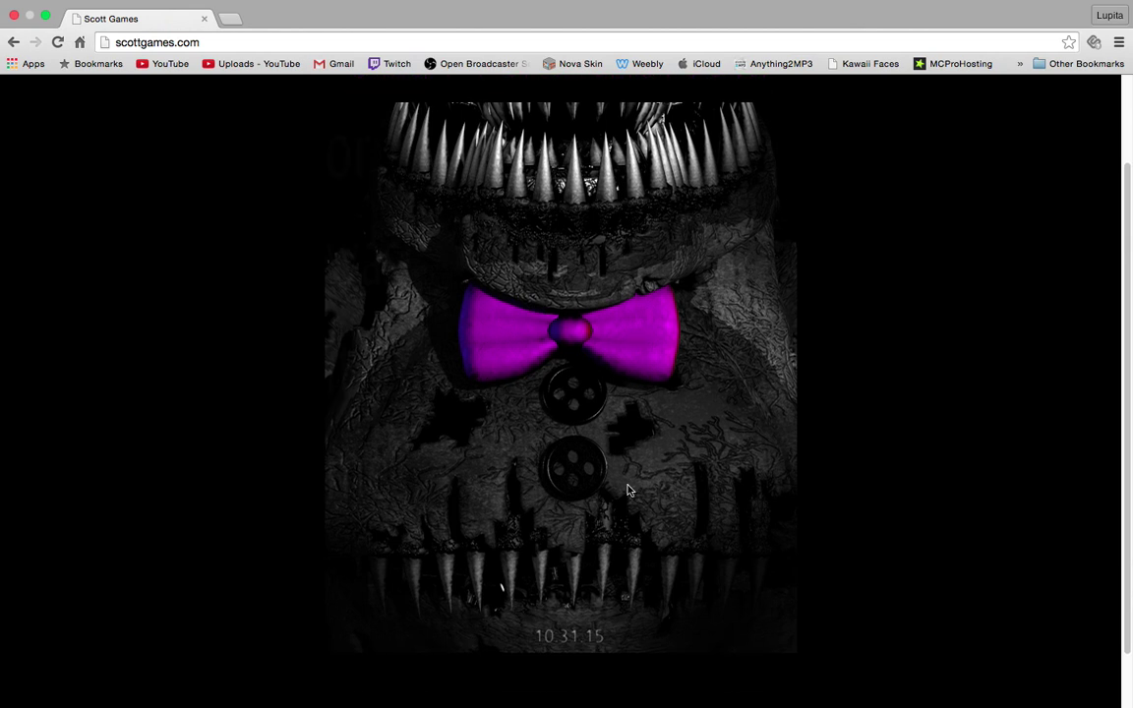
{"action": "scroll", "coordinate": [630, 490], "scroll_direction": "down", "scroll_amount": 1}
{"action": "scroll", "coordinate": [582, 375], "scroll_direction": "up", "scroll_amount": 2}
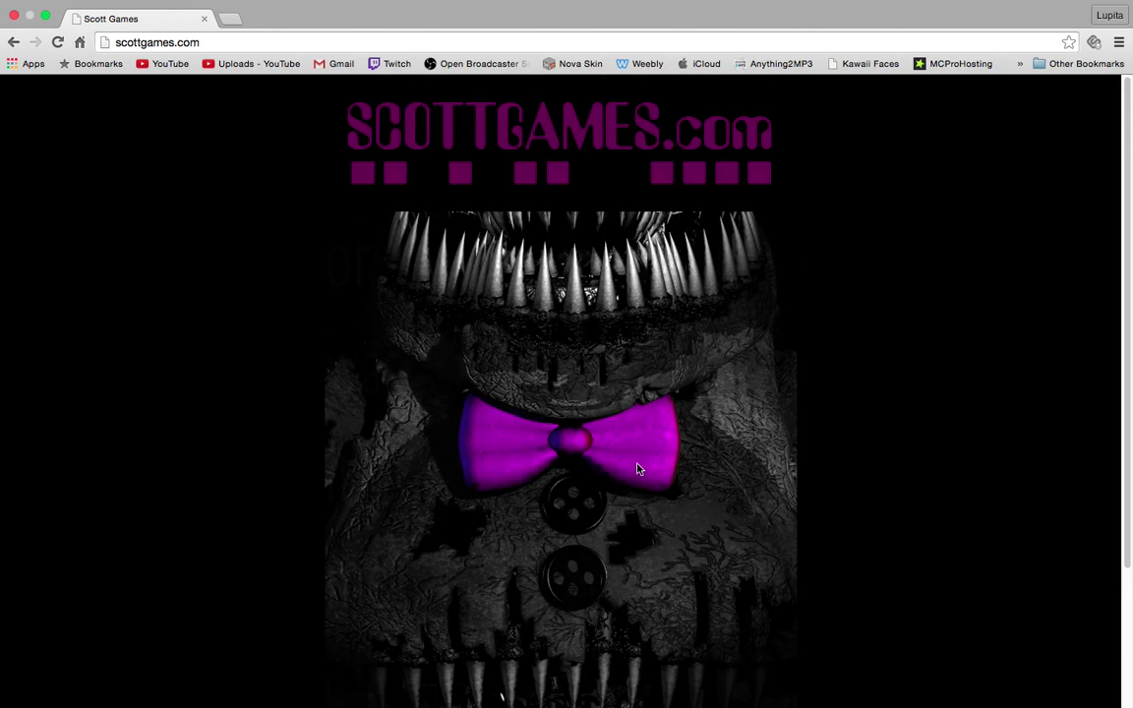
{"action": "scroll", "coordinate": [147, 340], "scroll_direction": "down", "scroll_amount": 2}
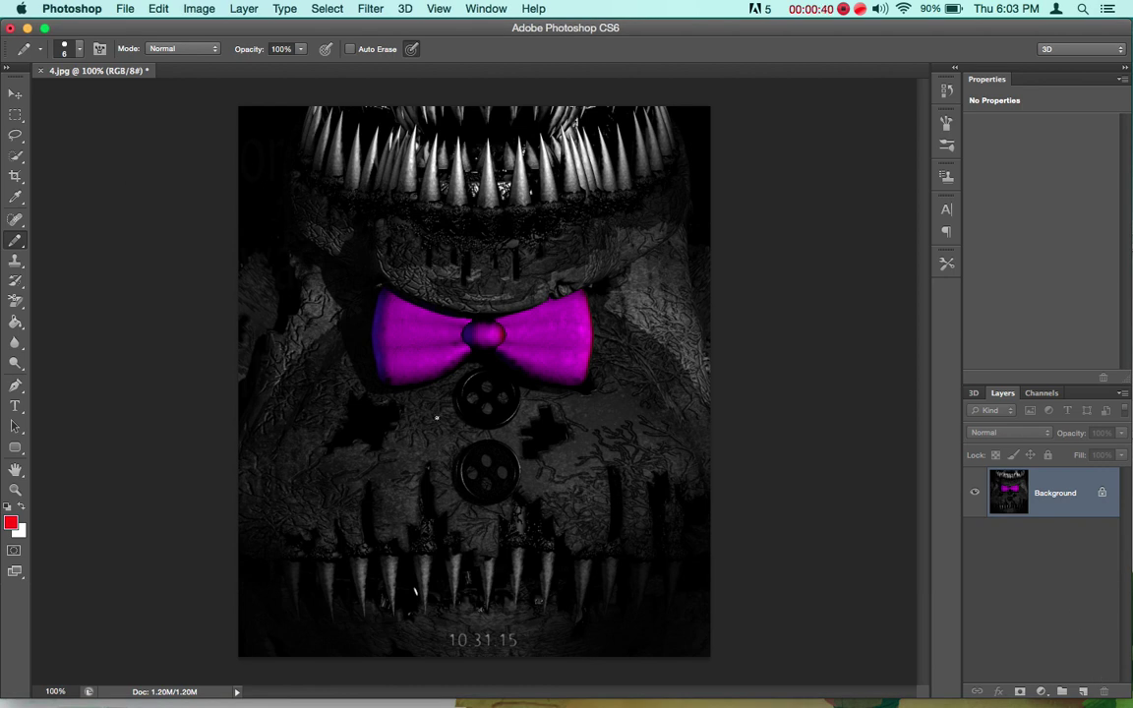
{"action": "left_click", "coordinate": [152, 10]}
{"action": "mouse_move", "coordinate": [192, 12]}
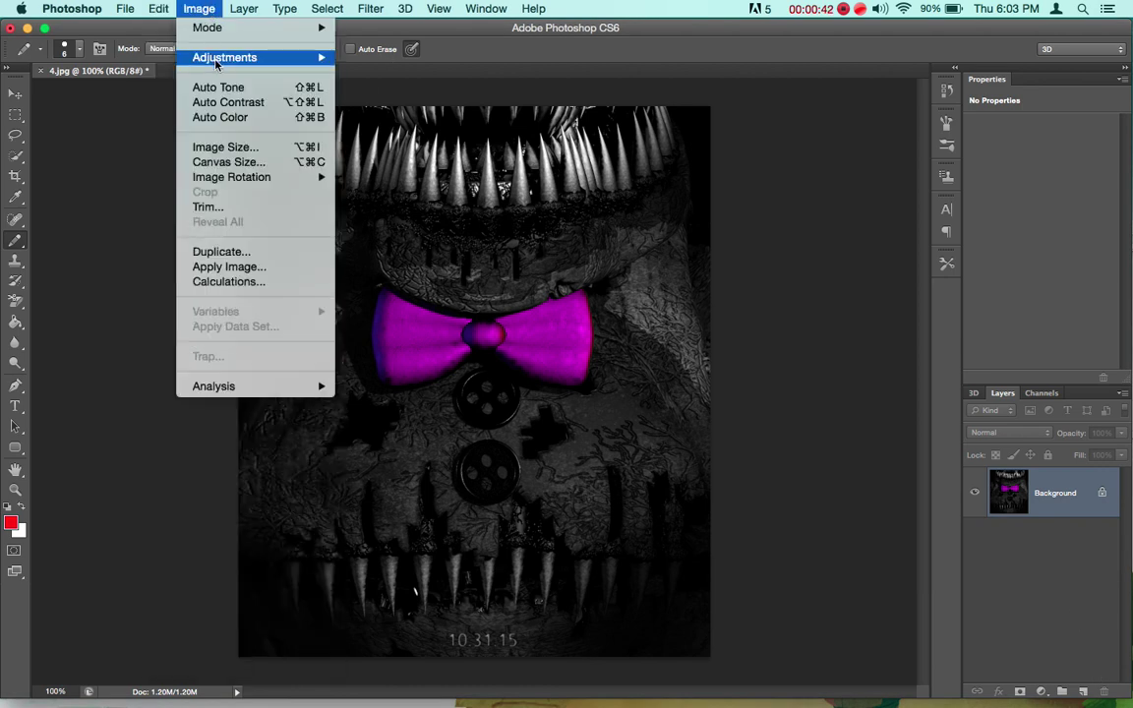
{"action": "mouse_move", "coordinate": [295, 57]}
{"action": "left_click", "coordinate": [364, 57]}
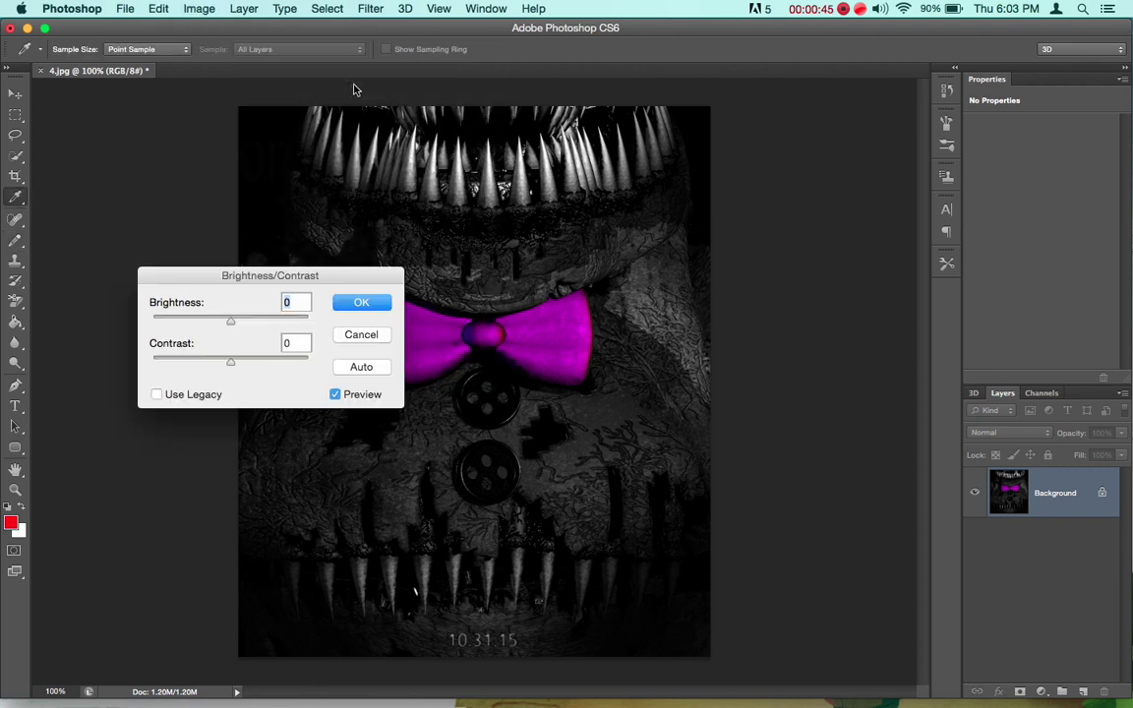
{"action": "left_click_drag", "start_coordinate": [230, 320], "coordinate": [308, 318]}
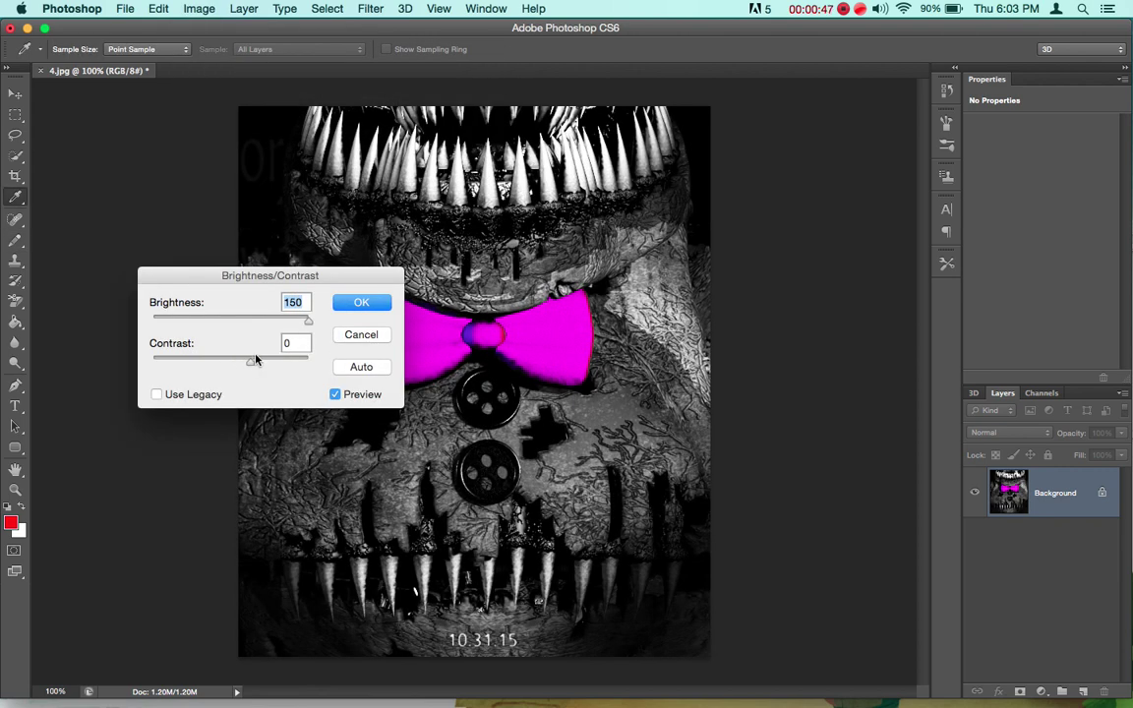
{"action": "left_click_drag", "start_coordinate": [255, 360], "coordinate": [308, 360]}
{"action": "left_click", "coordinate": [361, 302]}
{"action": "key", "text": "b"}
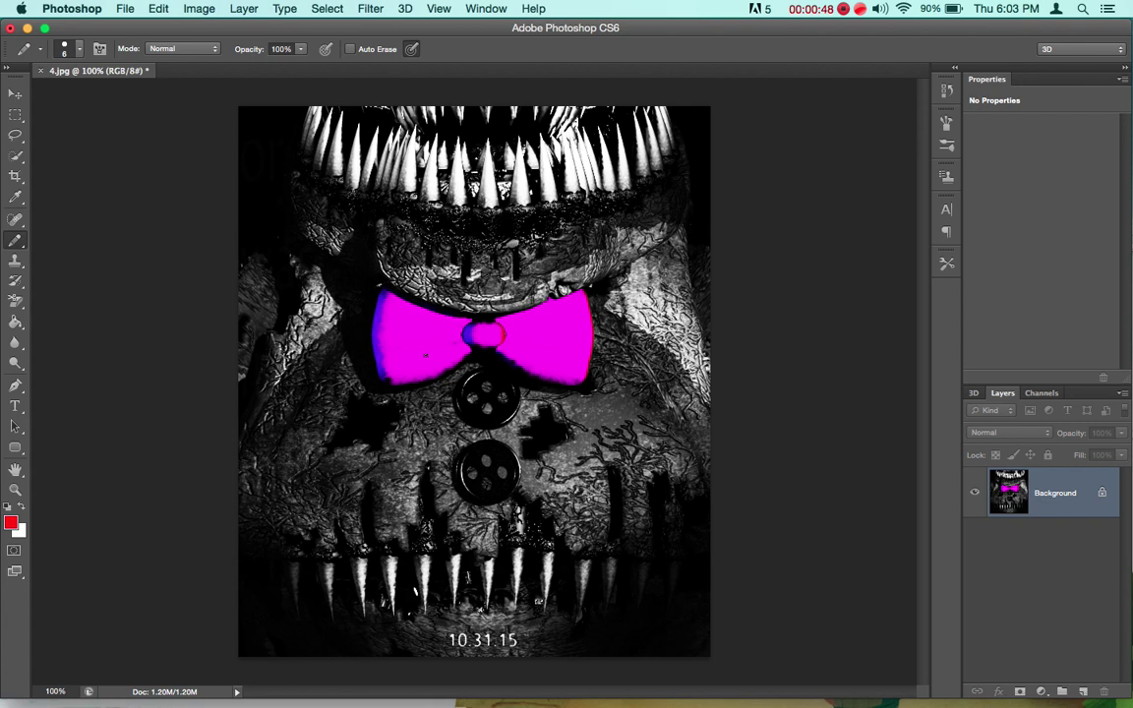
{"action": "left_click", "coordinate": [194, 9]}
Apply an Exposure adjustment of +7.27 so the image blows out to mostly white.
{"action": "mouse_move", "coordinate": [230, 60]}
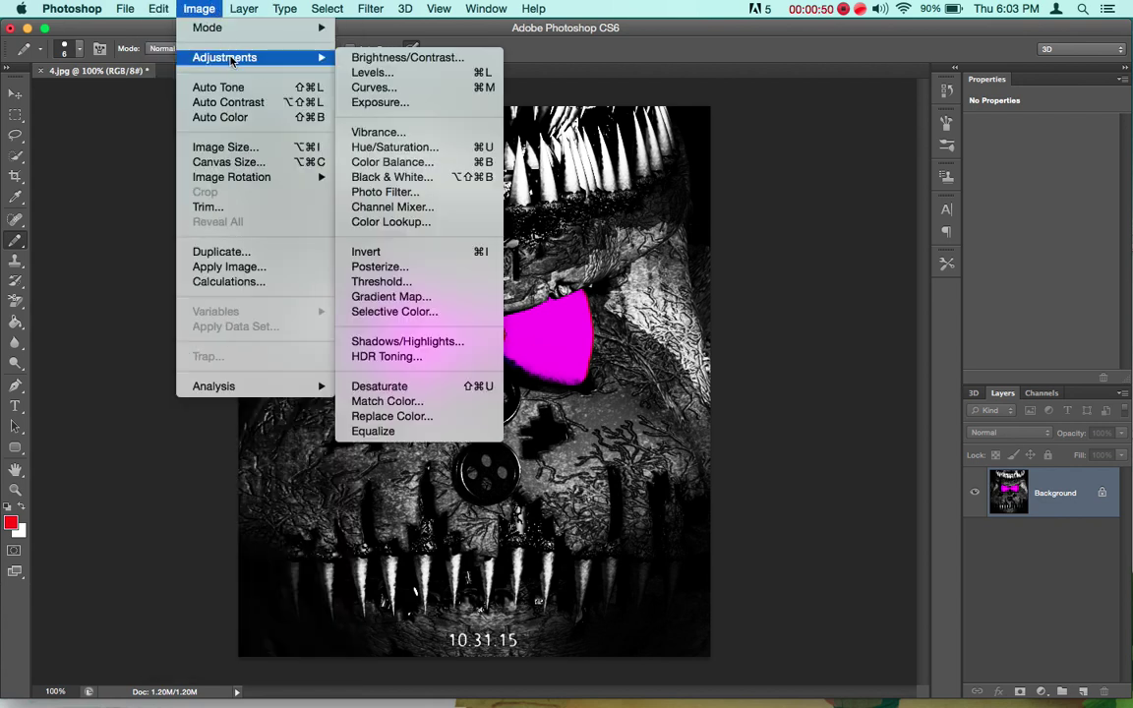
{"action": "left_click", "coordinate": [396, 104]}
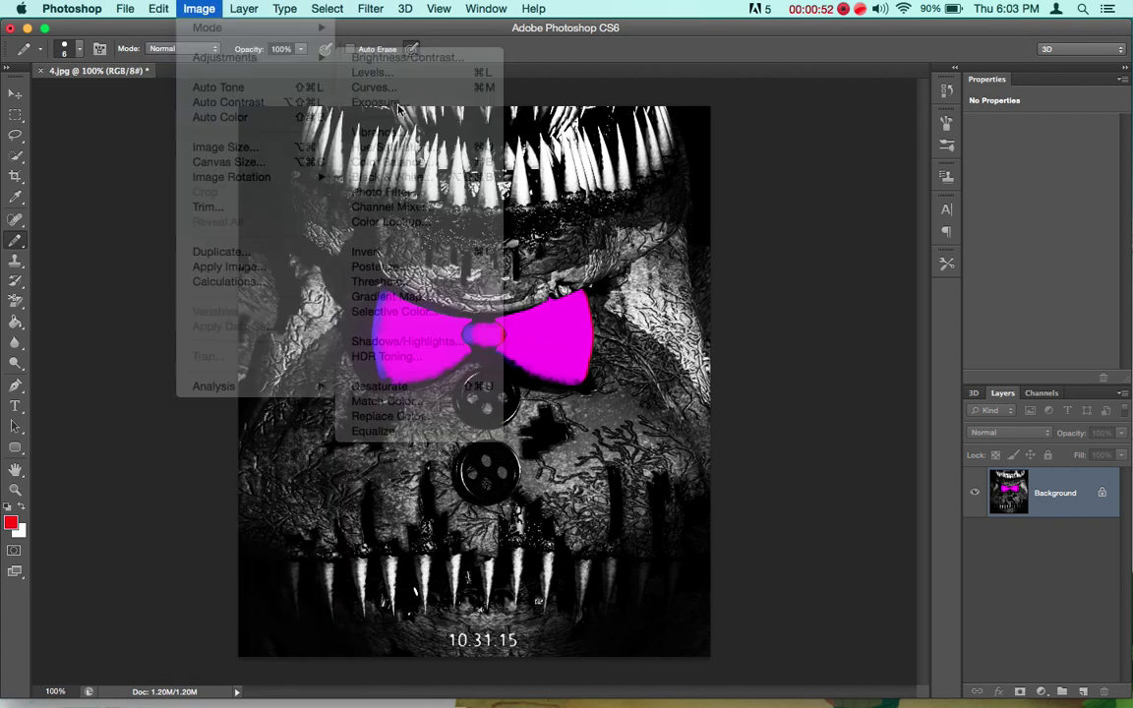
{"action": "left_click_drag", "start_coordinate": [881, 427], "coordinate": [899, 430]}
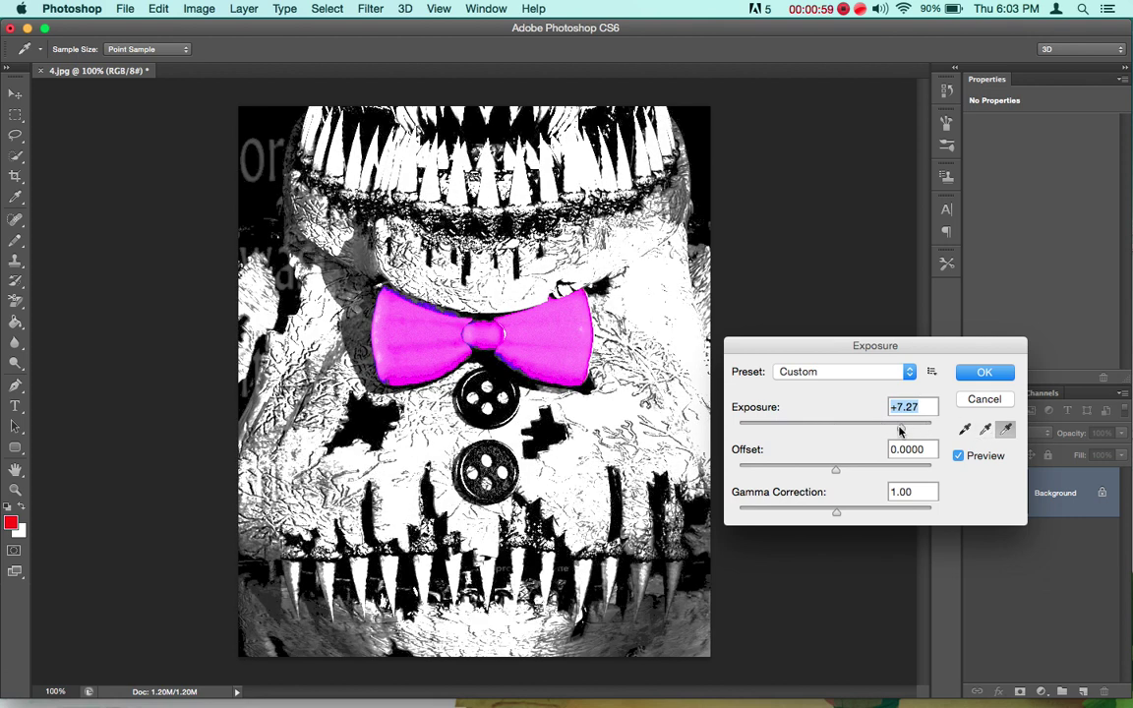
{"action": "left_click", "coordinate": [986, 374]}
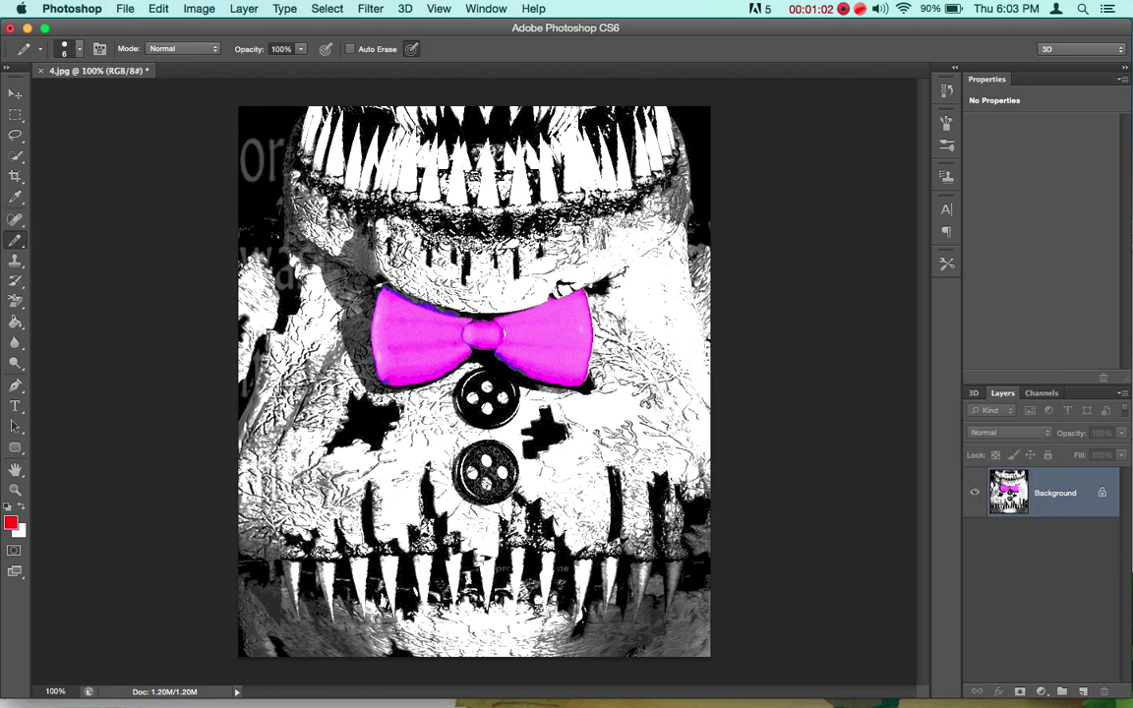
Draw and undo a pencil check mark, then zoom to 400% on the two buttons.
{"action": "mouse_move", "coordinate": [253, 147]}
{"action": "left_mouse_down"}
{"action": "mouse_move", "coordinate": [251, 179]}
{"action": "mouse_move", "coordinate": [284, 111]}
{"action": "left_mouse_up"}
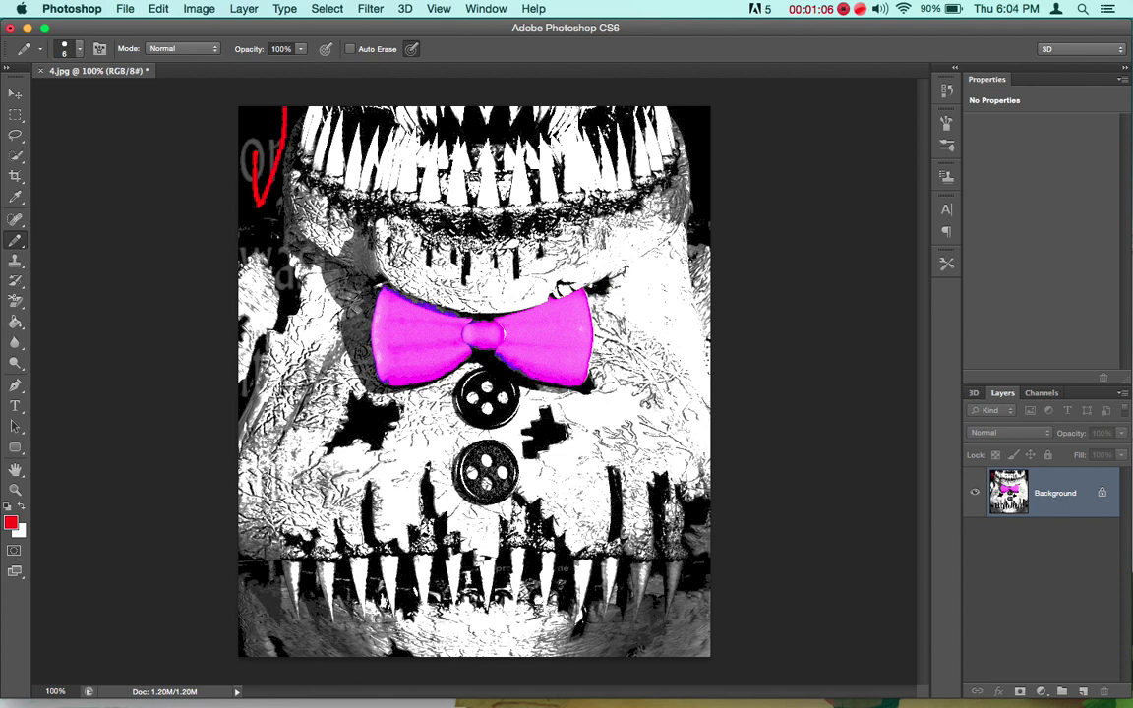
{"action": "key", "text": "super+z"}
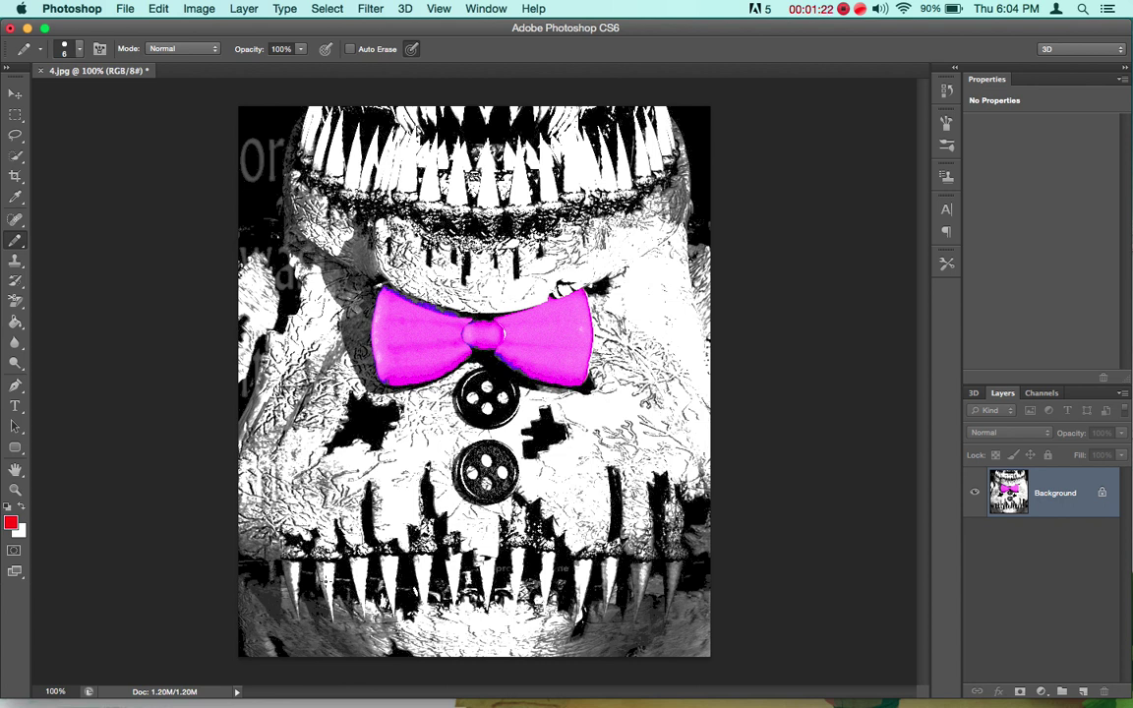
{"action": "key", "text": "super+equal"}
{"action": "key", "text": "super+equal"}
{"action": "key", "text": "super+equal"}
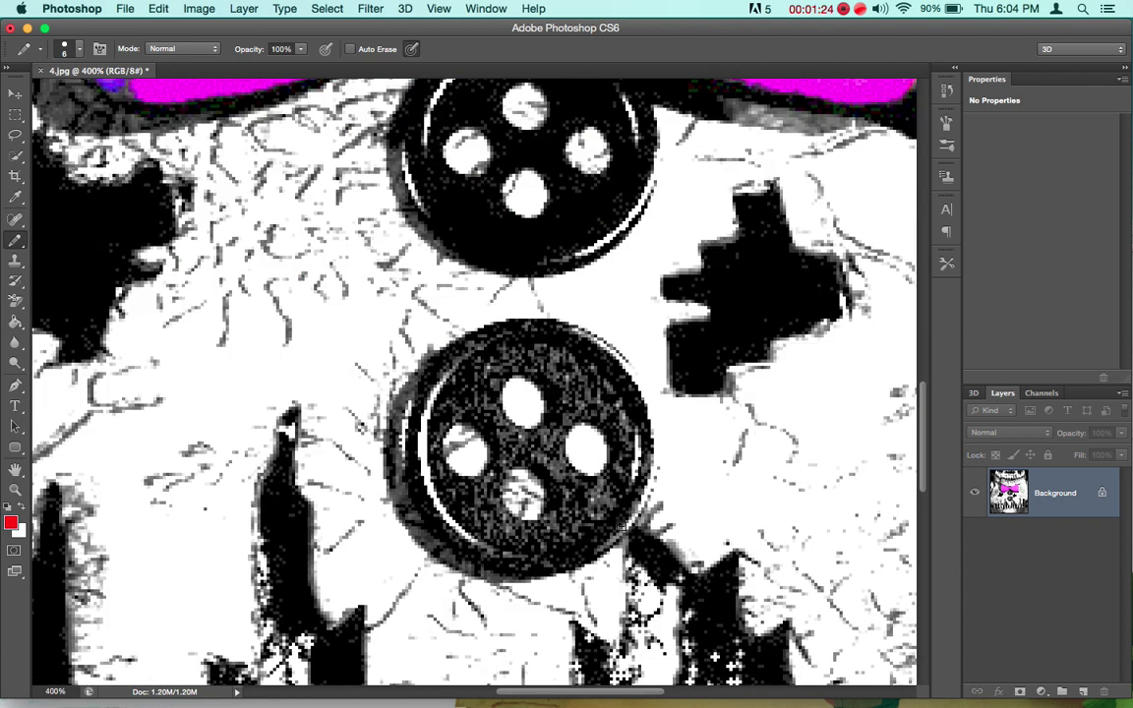
Paint red marks on the faint hidden text, then undo them.
{"action": "scroll", "coordinate": [560, 474], "scroll_direction": "down", "scroll_amount": 6}
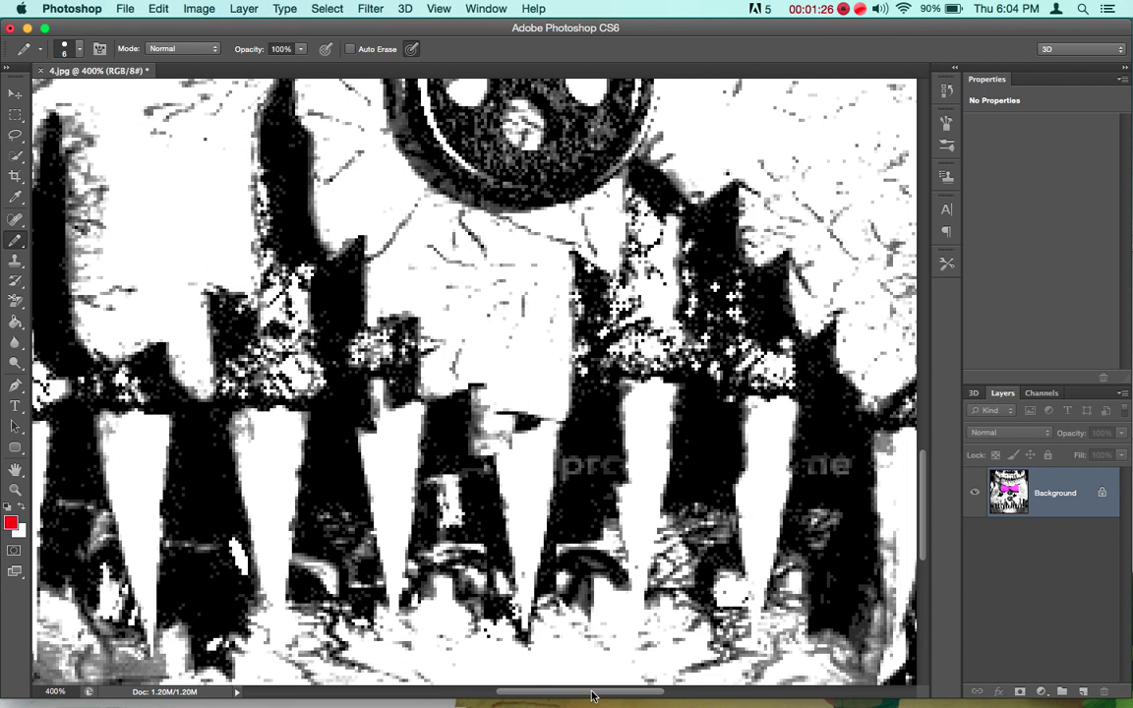
{"action": "left_click_drag", "start_coordinate": [591, 696], "coordinate": [626, 695]}
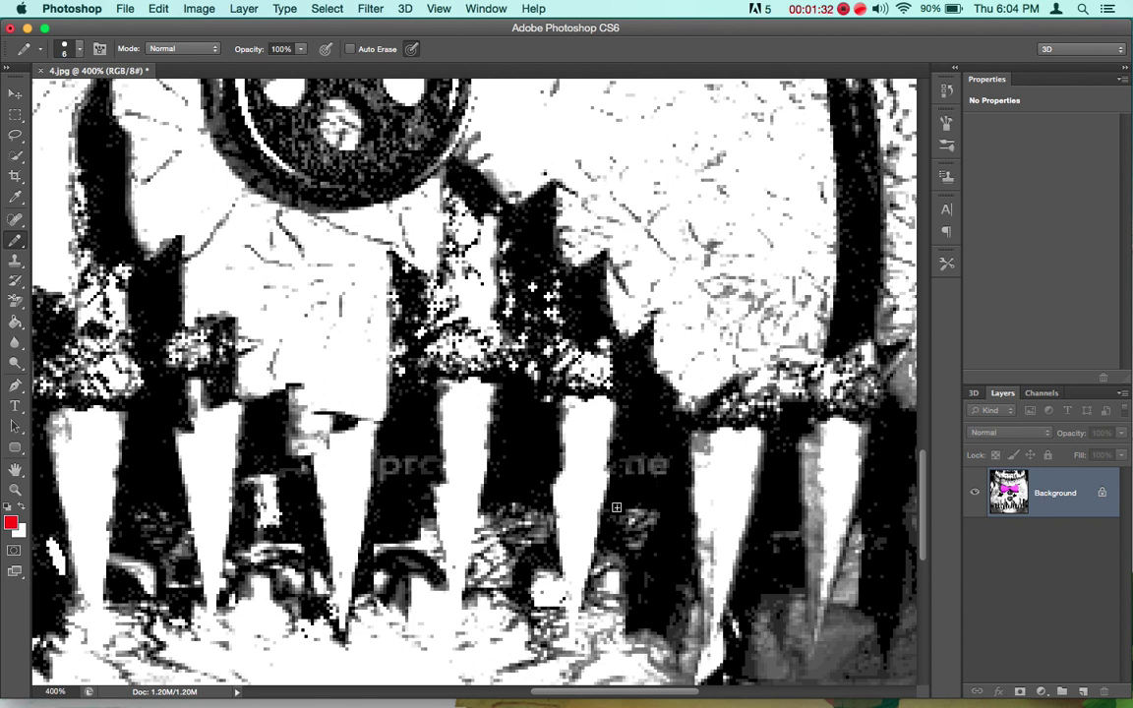
{"action": "mouse_move", "coordinate": [621, 484]}
{"action": "left_mouse_down"}
{"action": "mouse_move", "coordinate": [623, 462]}
{"action": "mouse_move", "coordinate": [650, 482]}
{"action": "left_mouse_up"}
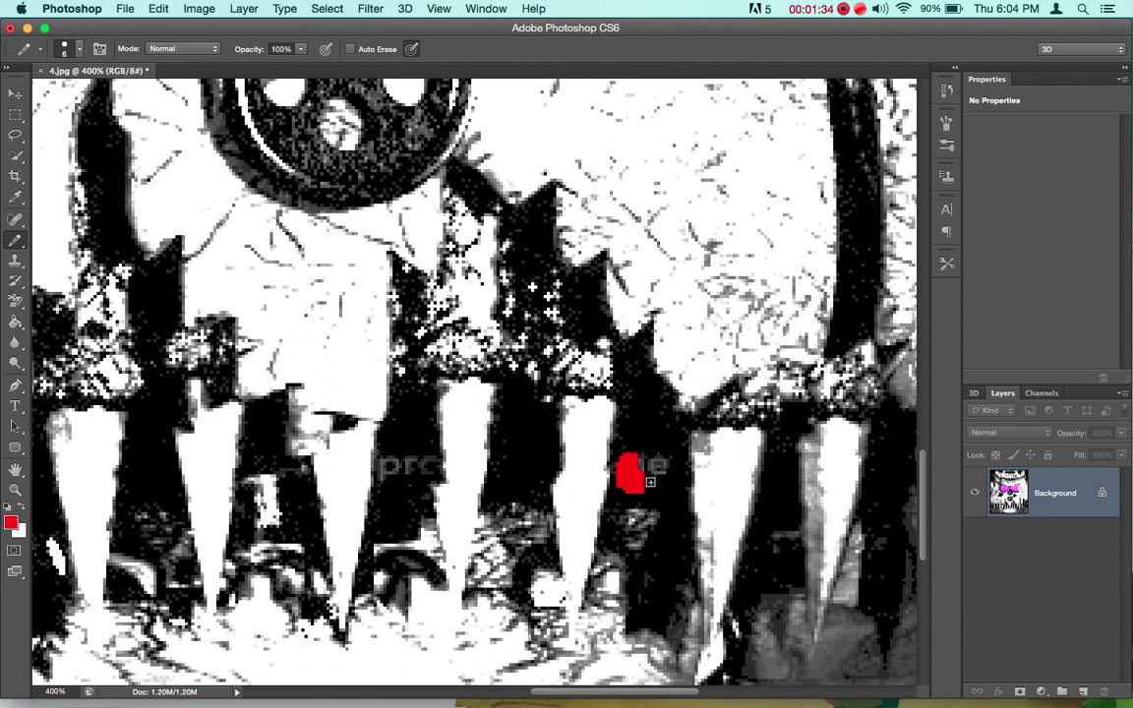
{"action": "key", "text": "super+z"}
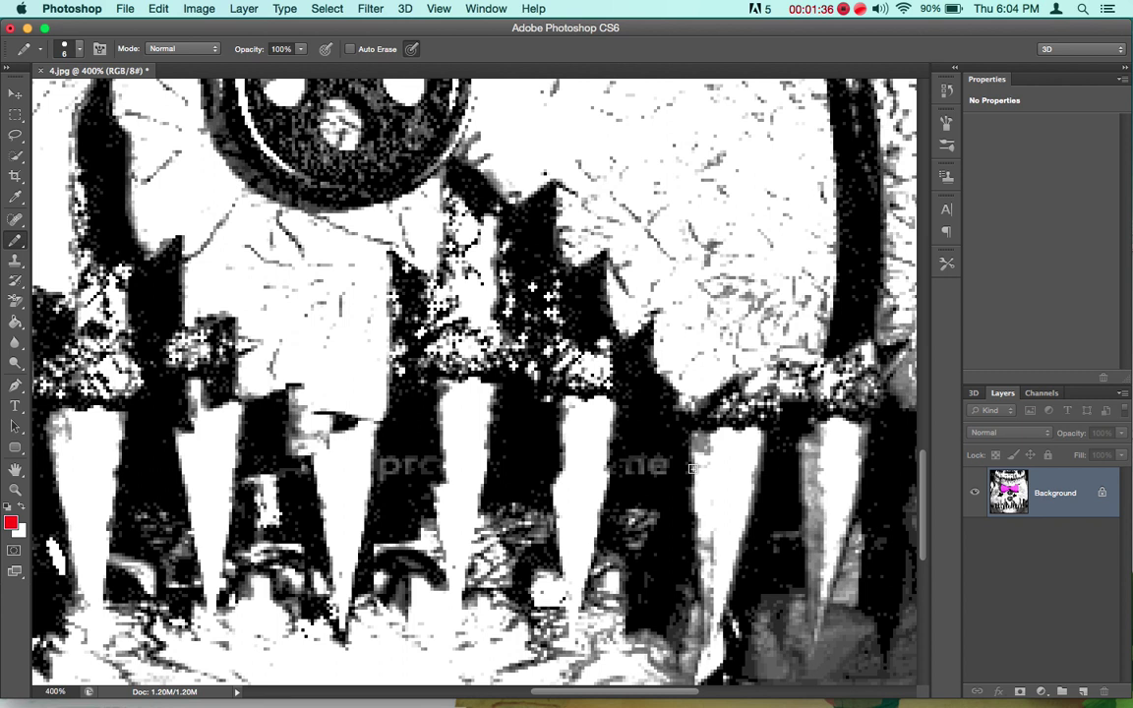
{"action": "scroll", "coordinate": [507, 452], "scroll_direction": "down", "scroll_amount": 8}
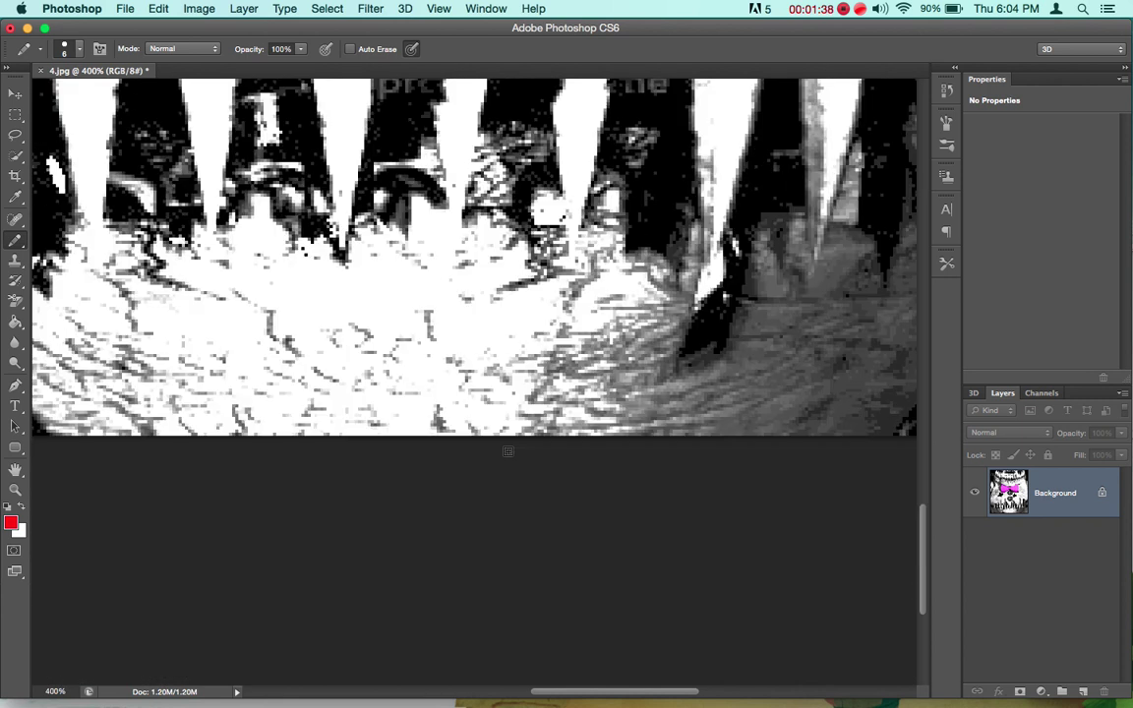
{"action": "scroll", "coordinate": [508, 451], "scroll_direction": "up", "scroll_amount": 12}
{"action": "scroll", "coordinate": [589, 472], "scroll_direction": "down", "scroll_amount": 10}
{"action": "mouse_move", "coordinate": [702, 251]}
{"action": "left_mouse_down"}
{"action": "mouse_move", "coordinate": [746, 251]}
{"action": "mouse_move", "coordinate": [139, 248]}
{"action": "left_mouse_up"}
{"action": "key", "text": "super+z"}
Outline the hidden text in red, then step backward to remove the marks and brightening.
{"action": "left_click_drag", "start_coordinate": [253, 174], "coordinate": [912, 300]}
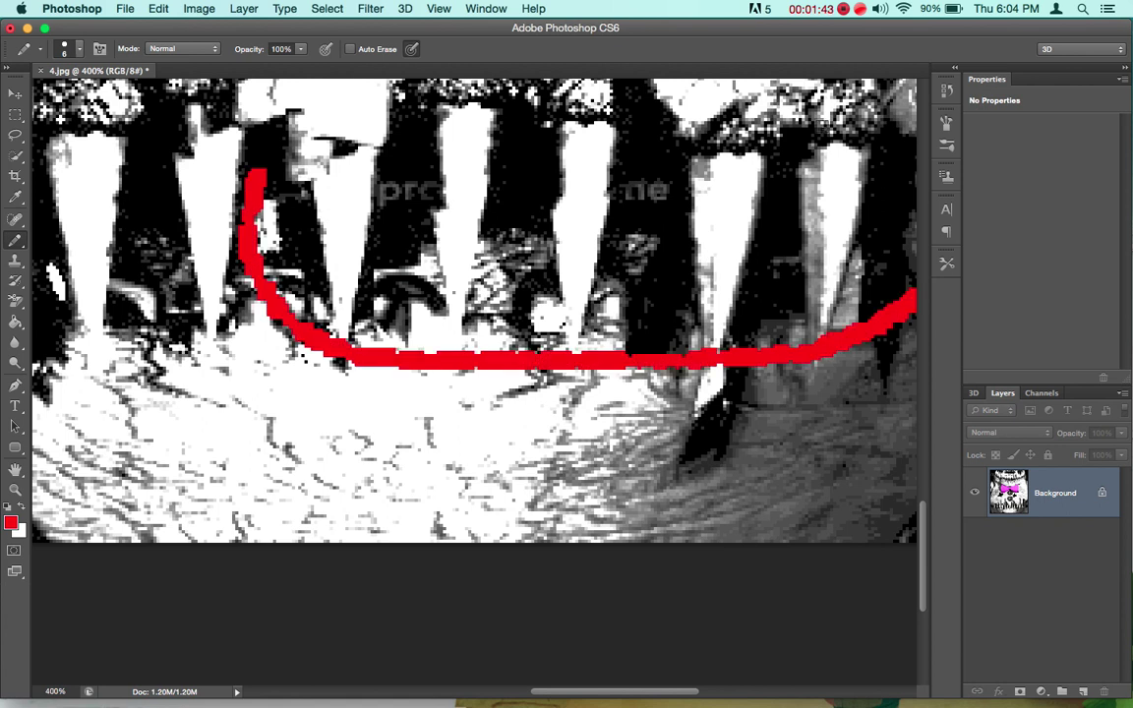
{"action": "left_click_drag", "start_coordinate": [911, 175], "coordinate": [35, 83]}
{"action": "scroll", "coordinate": [285, 217], "scroll_direction": "up", "scroll_amount": 2}
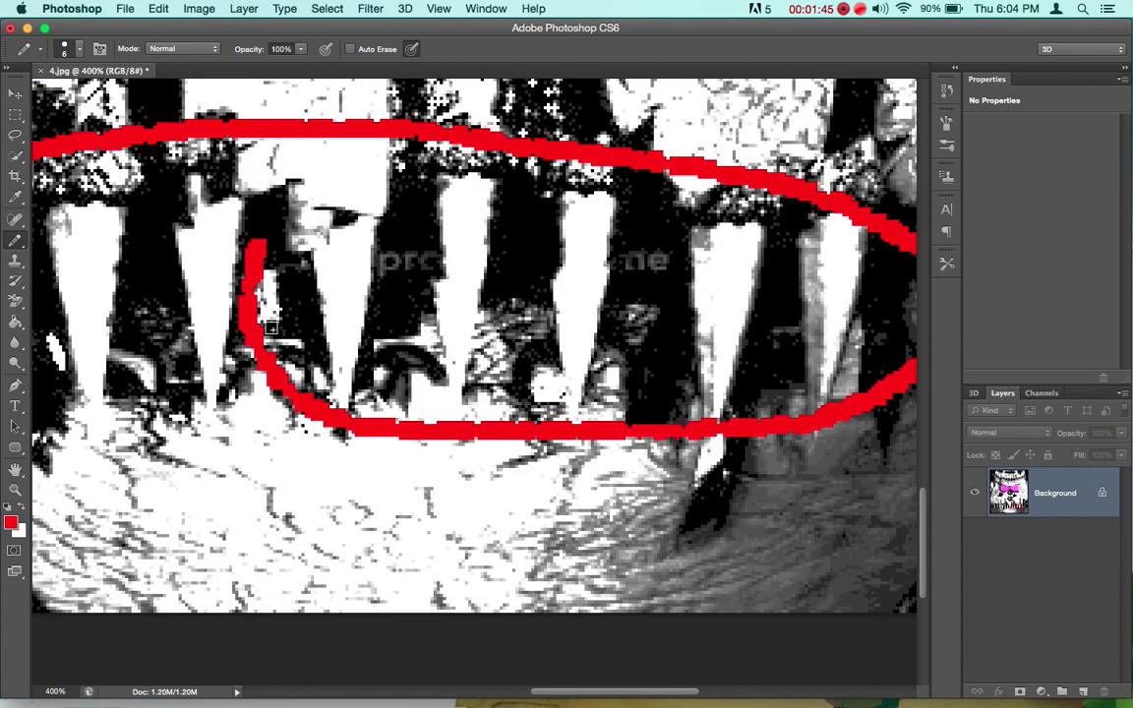
{"action": "key", "text": "alt+super+z"}
{"action": "key", "text": "alt+super+z"}
{"action": "key", "text": "alt+super+z"}
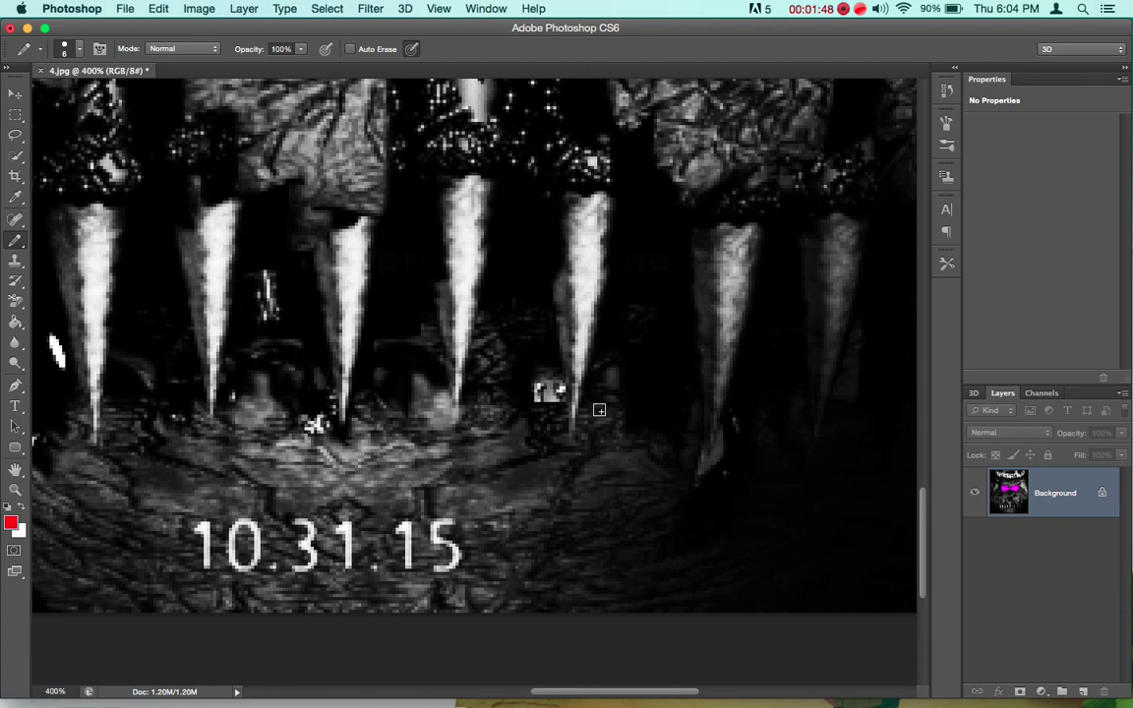
Toggle between the dark original and brightened versions to compare them.
{"action": "key", "text": "shift+super+z"}
{"action": "key", "text": "z"}
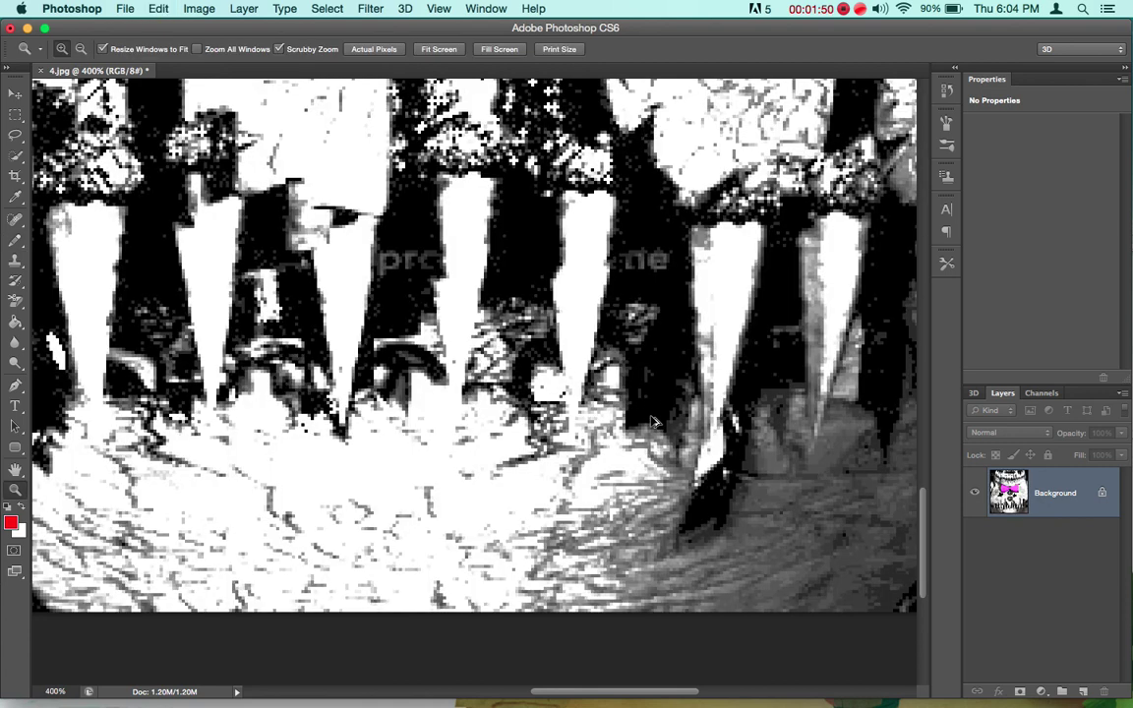
{"action": "key", "text": "alt+super+z"}
{"action": "key", "text": "alt+super+z"}
{"action": "key", "text": "shift+super+z"}
{"action": "key", "text": "shift+super+z"}
{"action": "key", "text": "alt+super+z"}
{"action": "key", "text": "shift+super+z"}
{"action": "key", "text": "alt+super+z"}
{"action": "key", "text": "shift+super+z"}
{"action": "key", "text": "alt+super+z"}
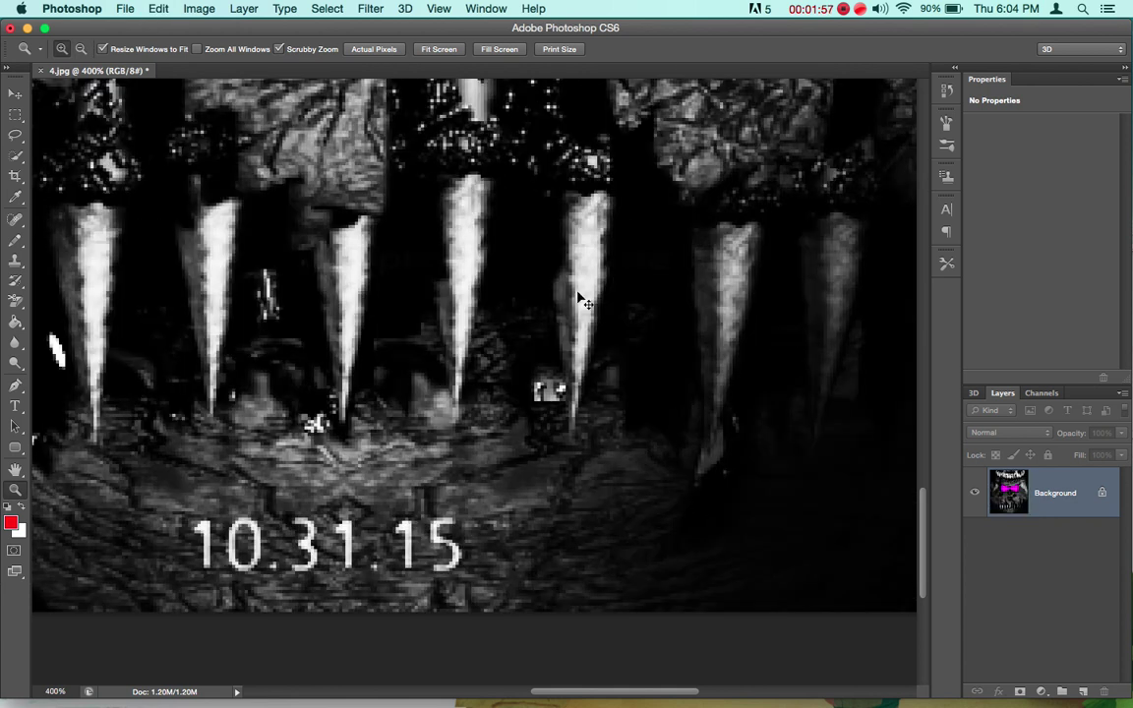
{"action": "scroll", "coordinate": [551, 393], "scroll_direction": "down", "scroll_amount": 2}
{"action": "scroll", "coordinate": [592, 479], "scroll_direction": "up", "scroll_amount": 3}
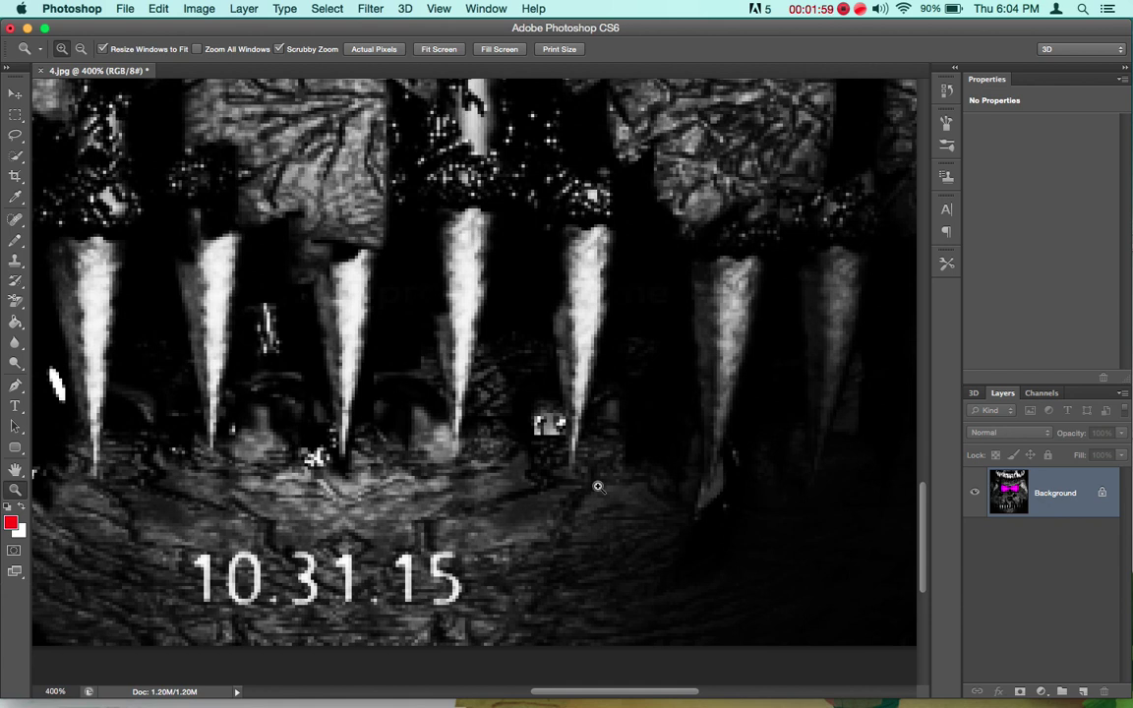
Zoom out to 100% to see the whole image and reapply the brightening.
{"action": "left_click", "coordinate": [80, 48]}
{"action": "left_click", "coordinate": [521, 238]}
{"action": "left_click", "coordinate": [521, 238]}
{"action": "left_click", "coordinate": [520, 238]}
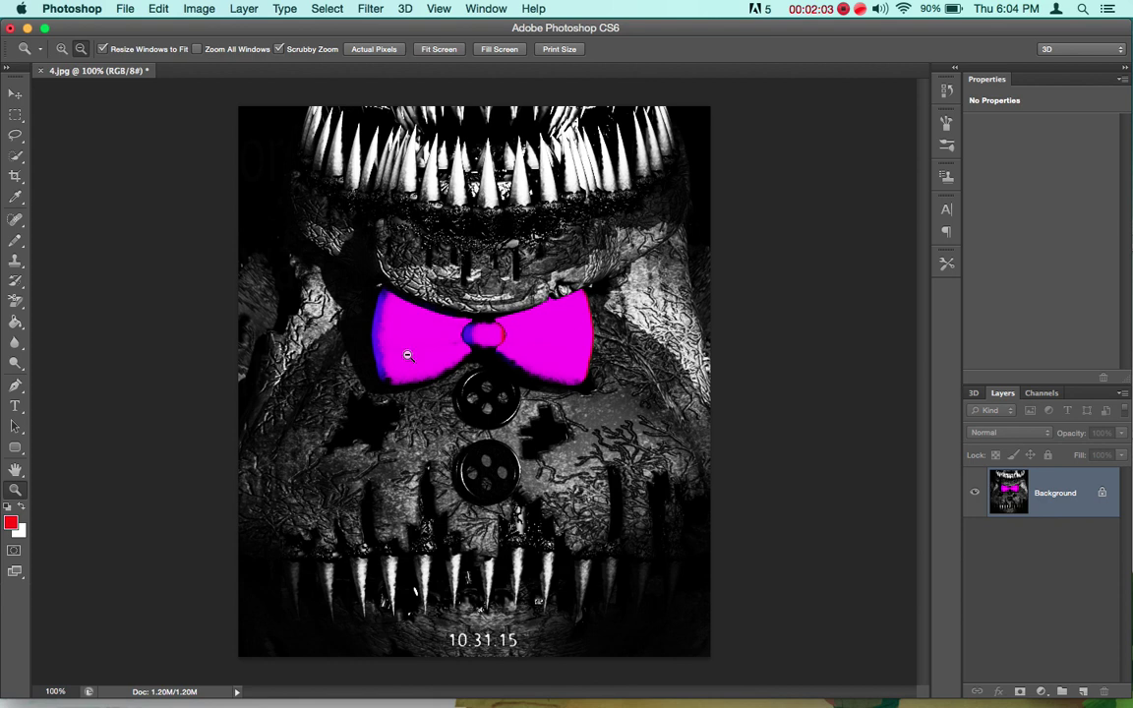
{"action": "key", "text": "super+z"}
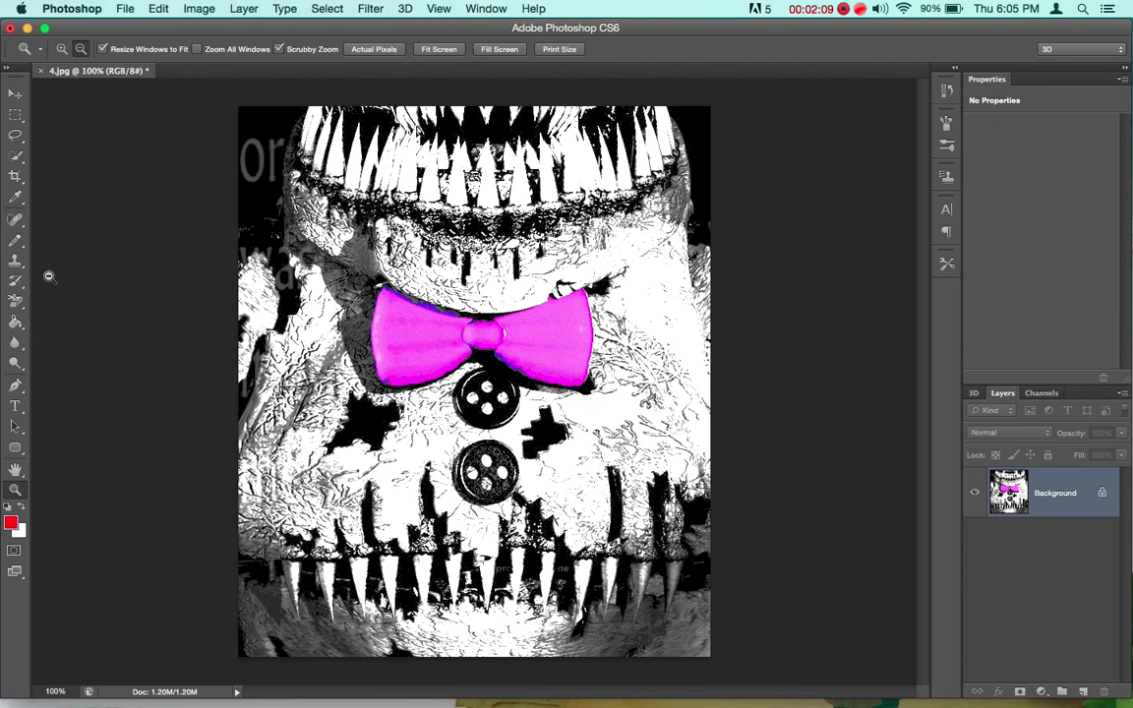
{"action": "left_click", "coordinate": [15, 239]}
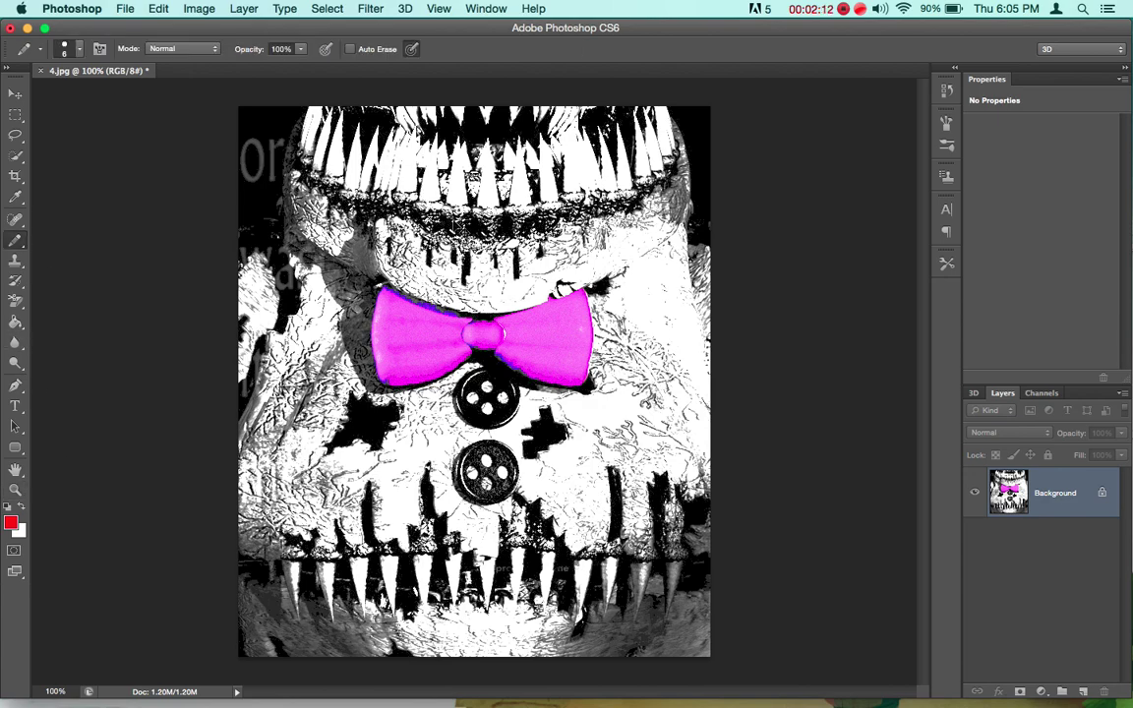
{"action": "scroll", "coordinate": [476, 190], "scroll_direction": "up", "scroll_amount": 5}
{"action": "scroll", "coordinate": [476, 190], "scroll_direction": "up", "scroll_amount": 10}
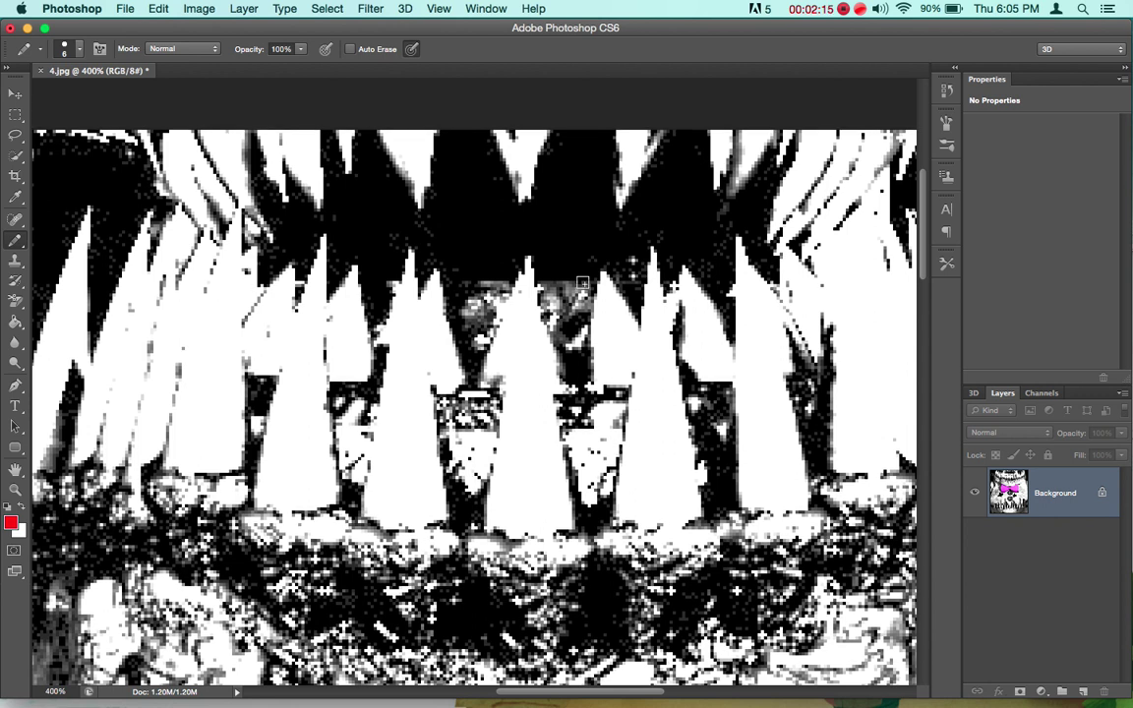
{"action": "mouse_move", "coordinate": [558, 295]}
{"action": "left_mouse_down"}
{"action": "mouse_move", "coordinate": [565, 317]}
{"action": "mouse_move", "coordinate": [555, 325]}
{"action": "left_mouse_up"}
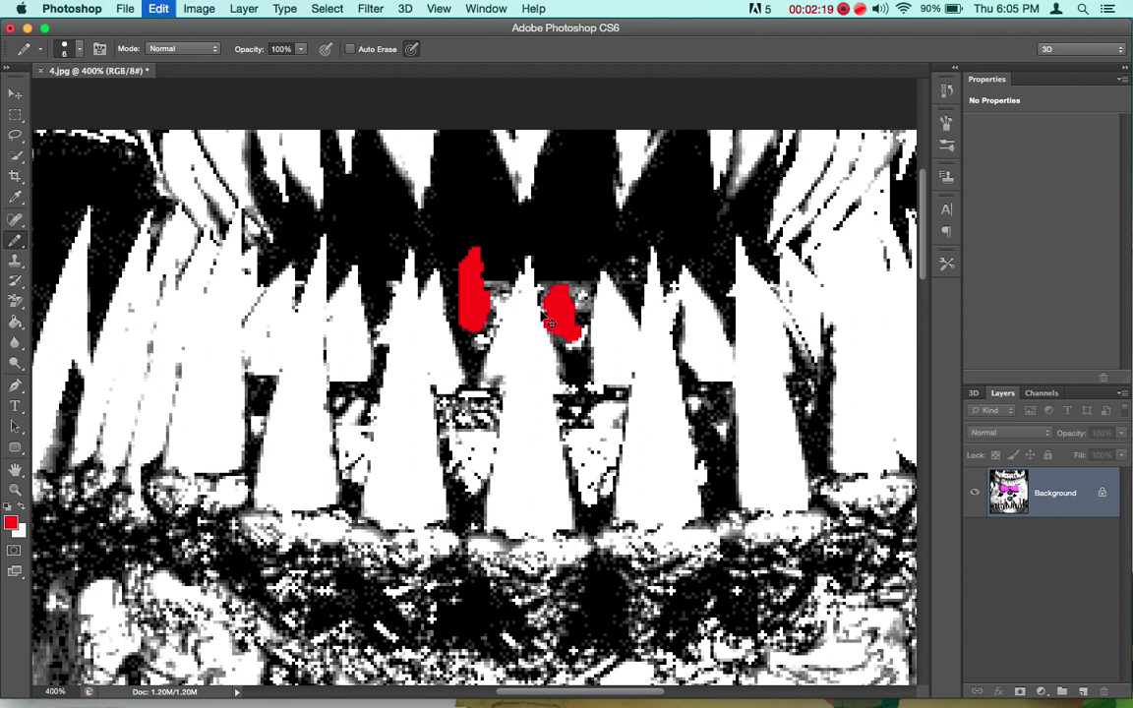
{"action": "key", "text": "ctrl+alt+z"}
{"action": "key", "text": "ctrl+alt+z"}
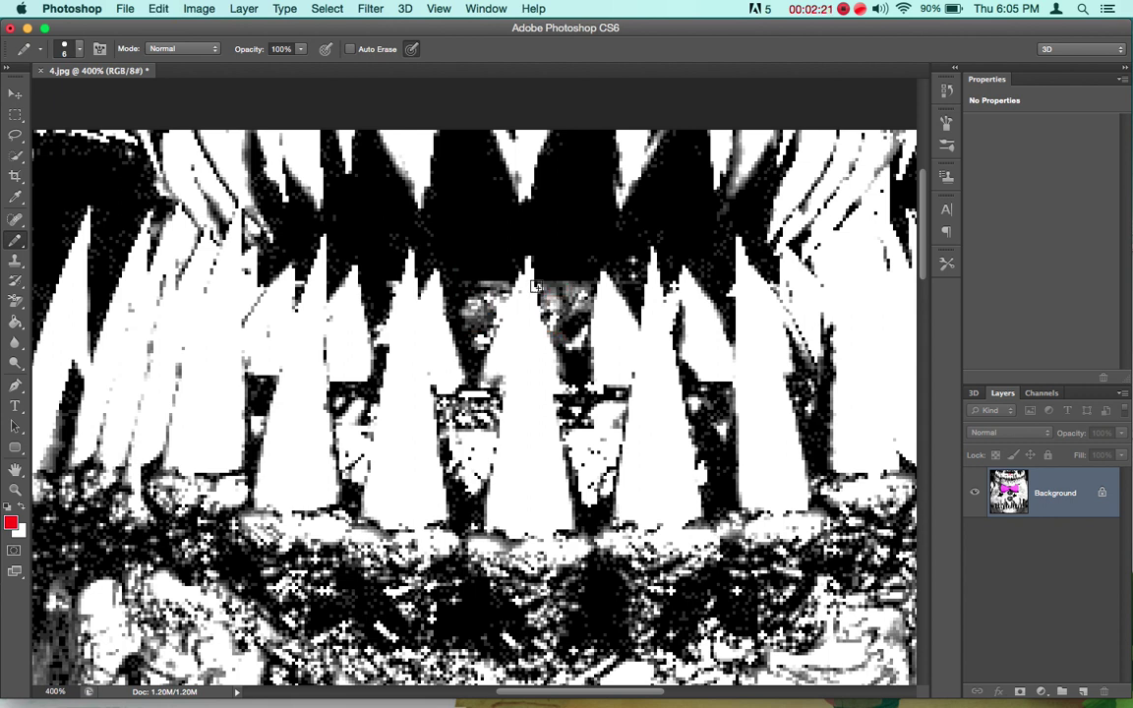
{"action": "key", "text": "super+minus"}
{"action": "key", "text": "super+minus"}
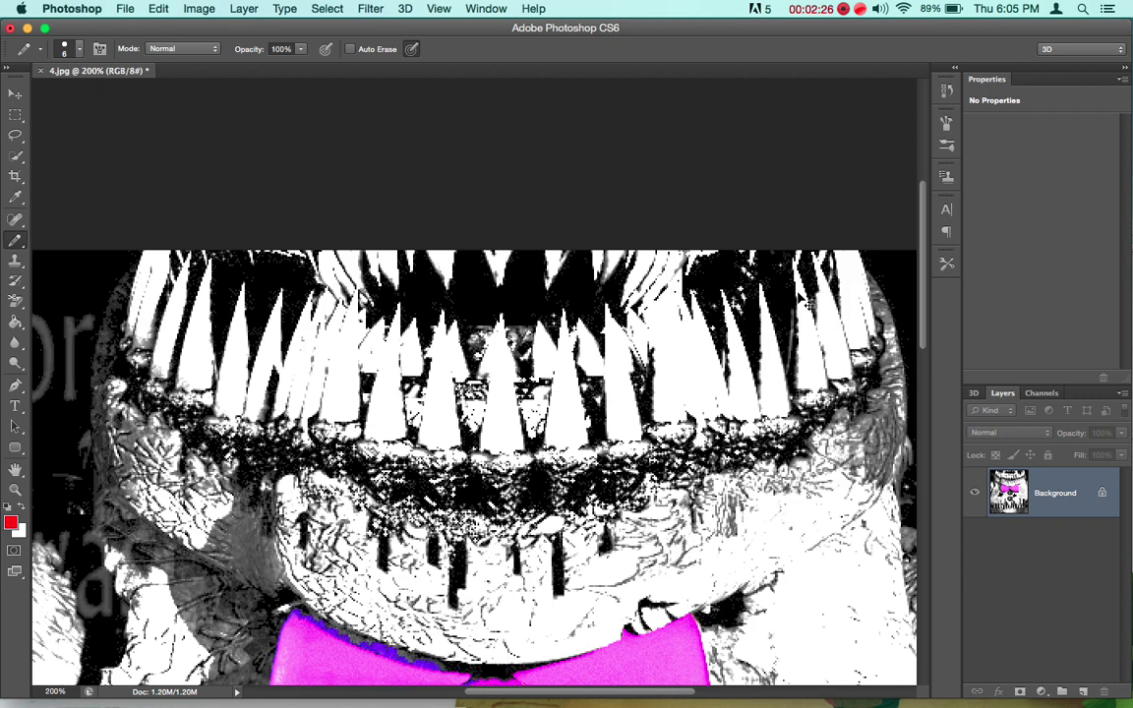
{"action": "key", "text": "super+minus"}
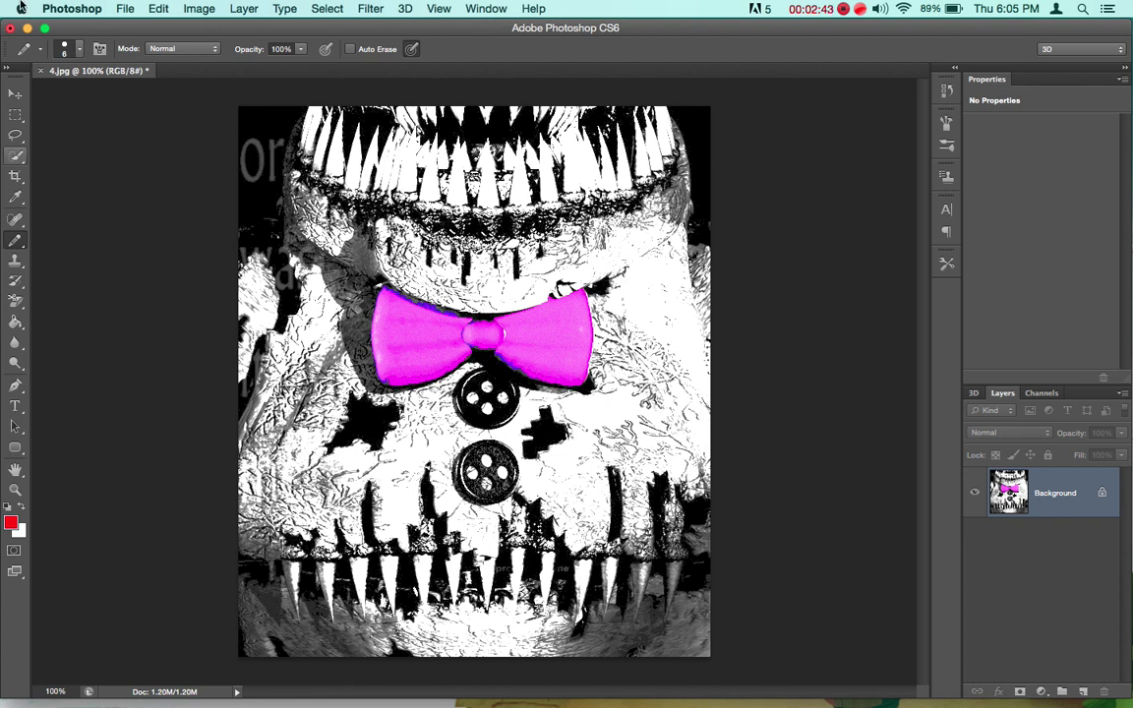
{"action": "left_click", "coordinate": [128, 8]}
{"action": "key", "text": "Escape"}
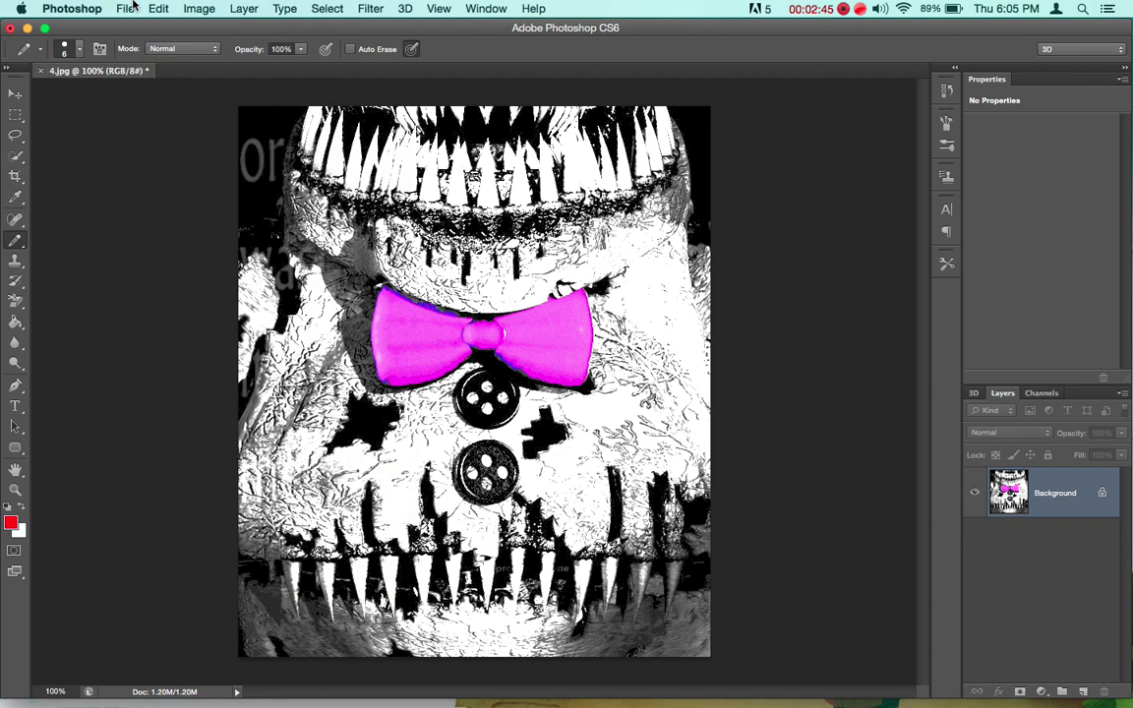